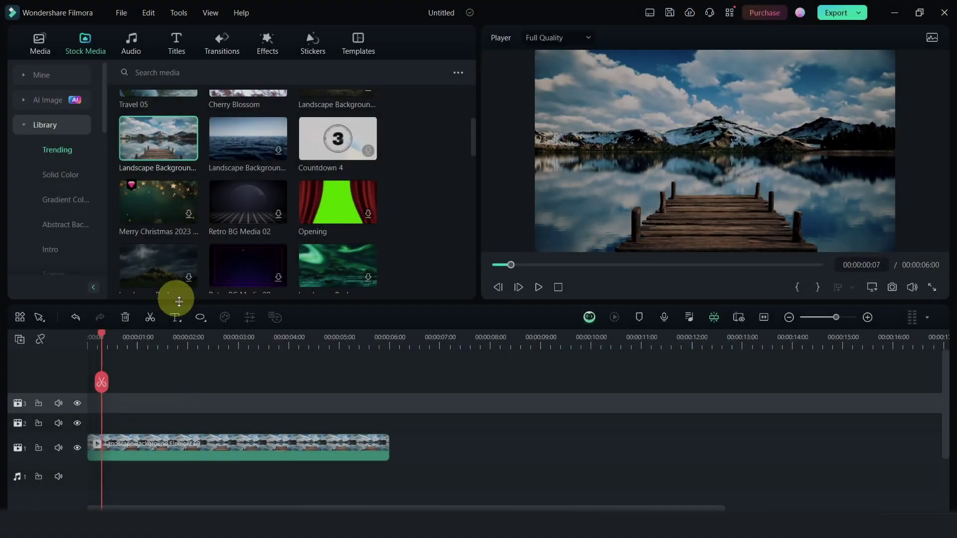
# Step: Play the preview from the start, then rewind it to 00:00:00:00
pyautogui.click(88, 334)
pyautogui.press('space')
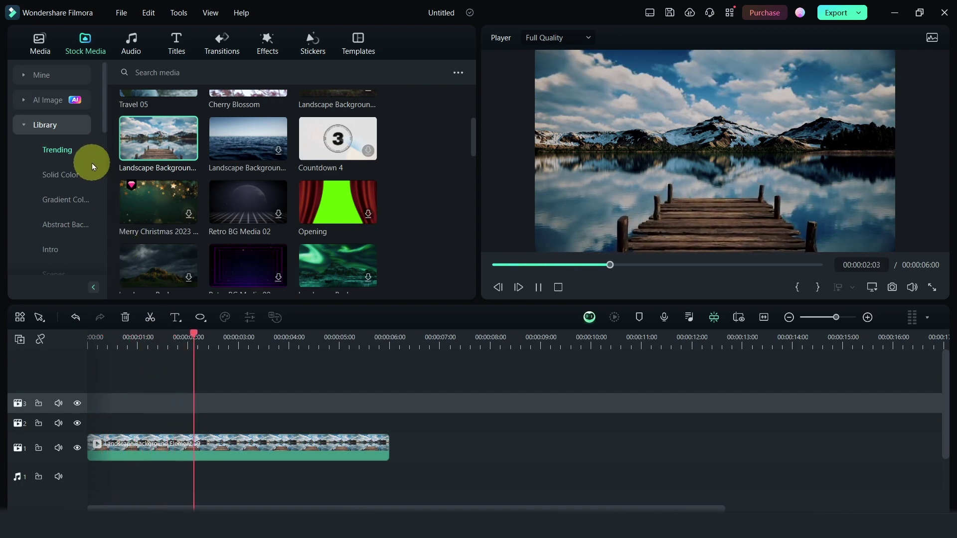
pyautogui.press('space')
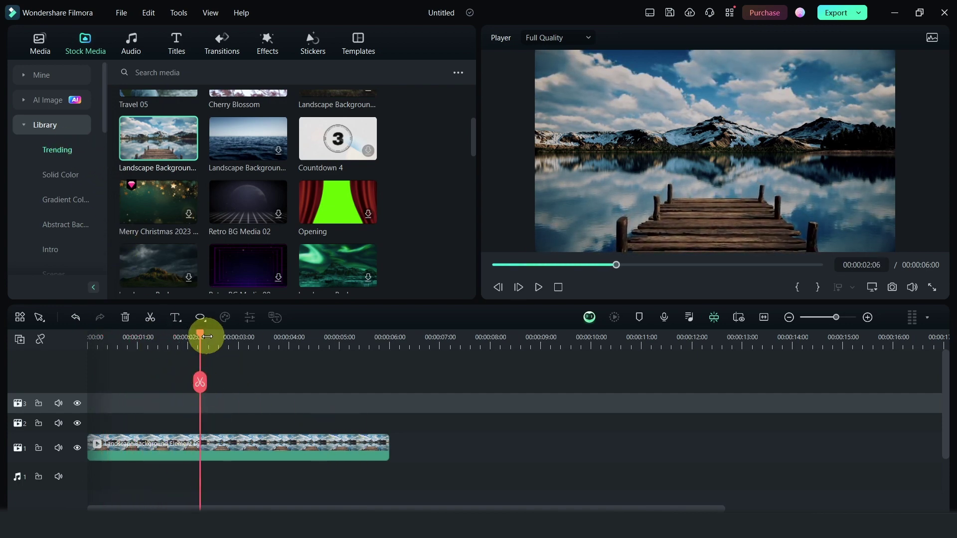
pyautogui.moveTo(202, 339); pyautogui.dragTo(79, 342)
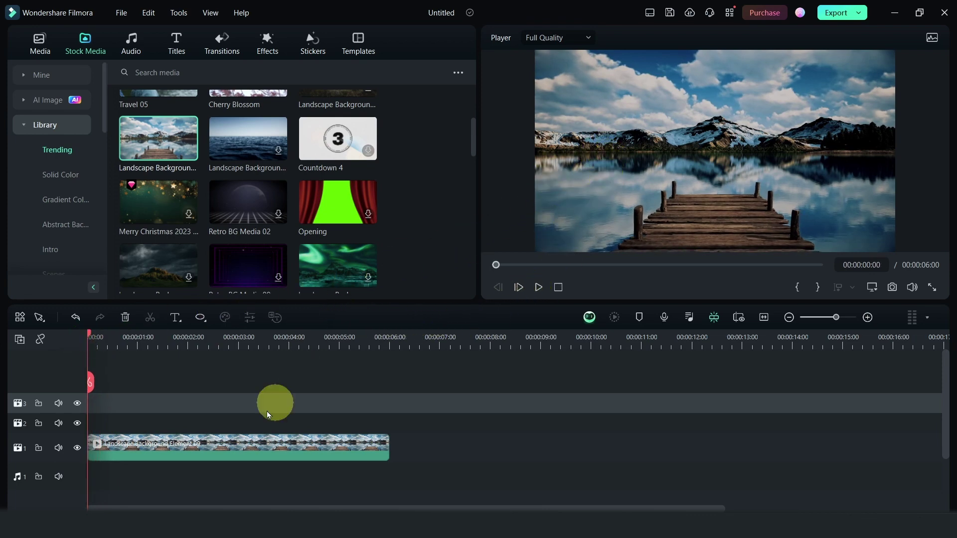
# Step: Draw a white Ellipse circle left of the mountains, lengthen it to 6 s, and place it on track 2
pyautogui.click(259, 448)
pyautogui.click(225, 319)
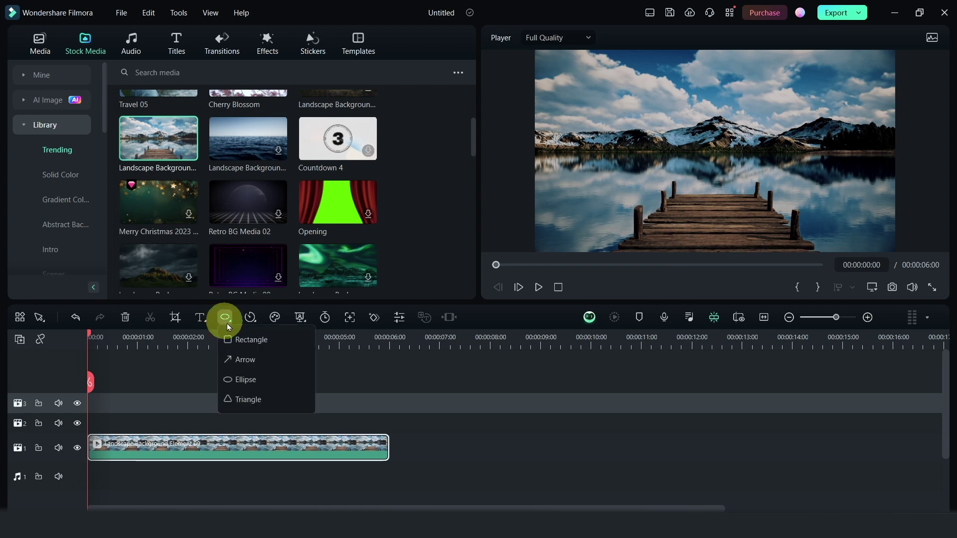
pyautogui.click(248, 380)
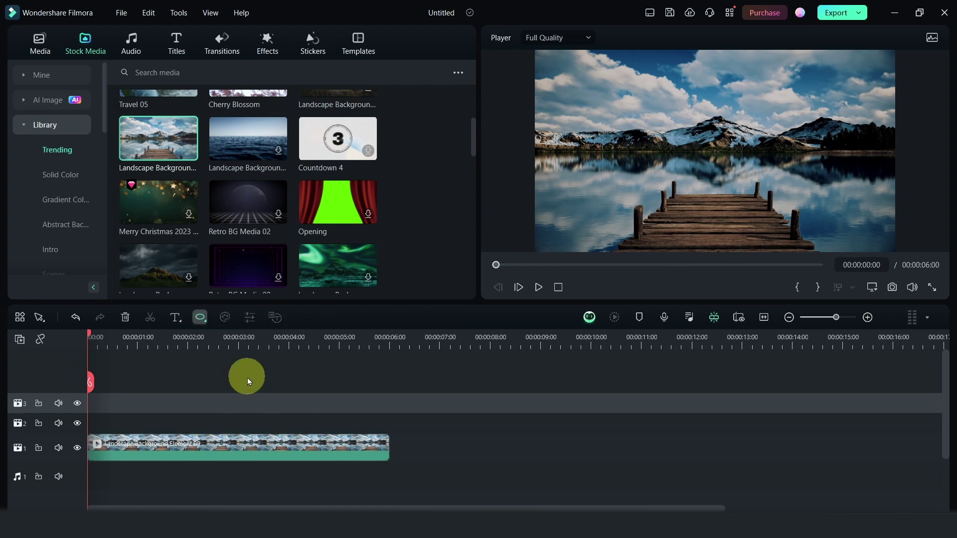
pyautogui.moveTo(584, 114); pyautogui.dragTo(628, 157)
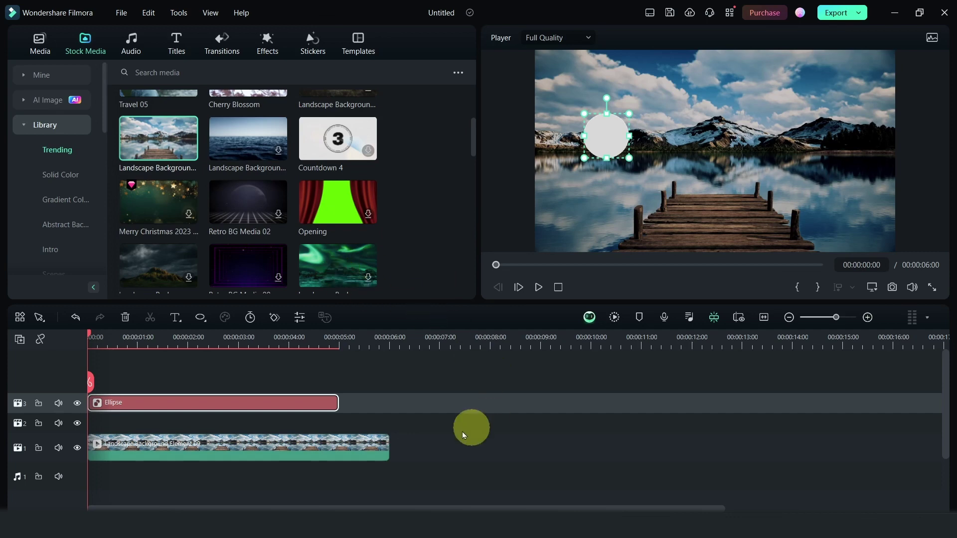
pyautogui.moveTo(340, 407); pyautogui.dragTo(389, 404)
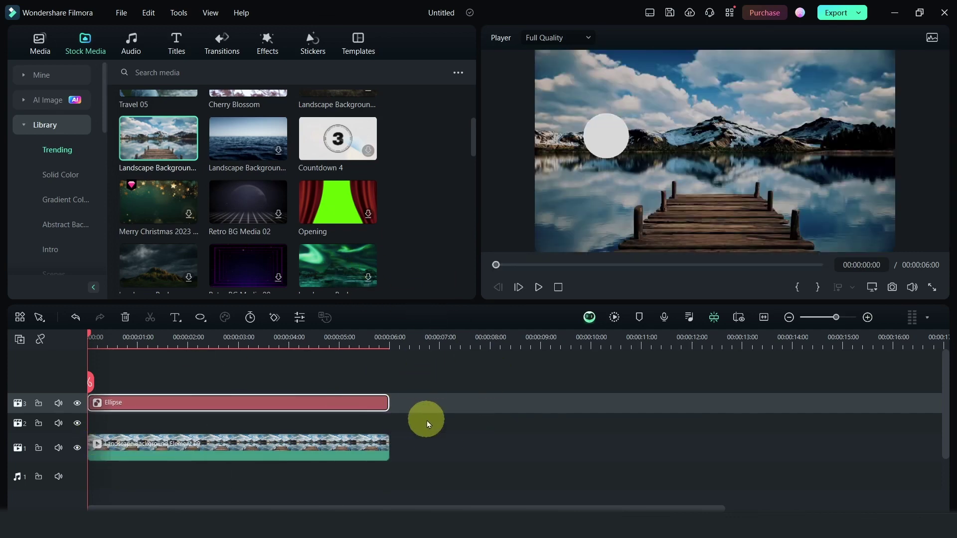
pyautogui.moveTo(193, 408); pyautogui.dragTo(165, 429)
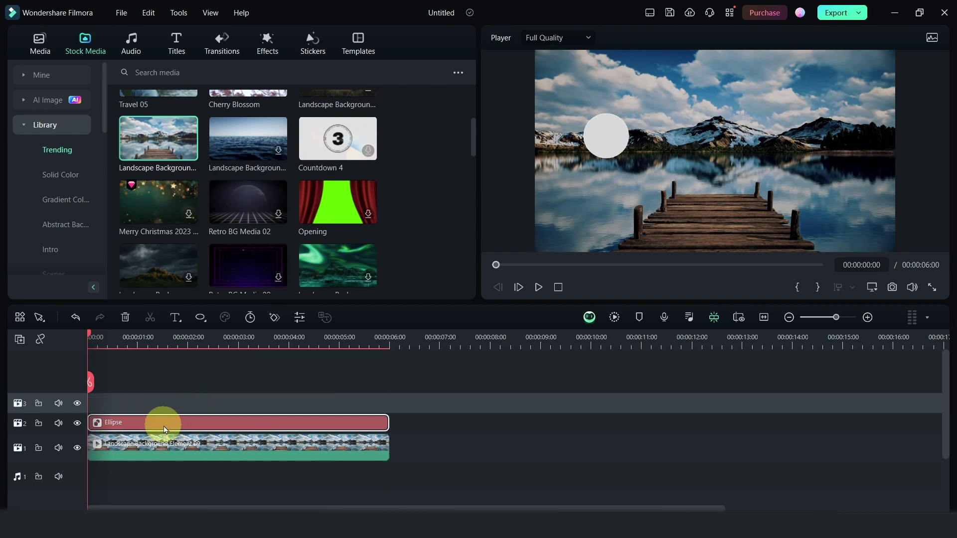
# Step: In the Ellipse's shape properties, set the Fill colour to yellow
pyautogui.doubleClick(165, 429)
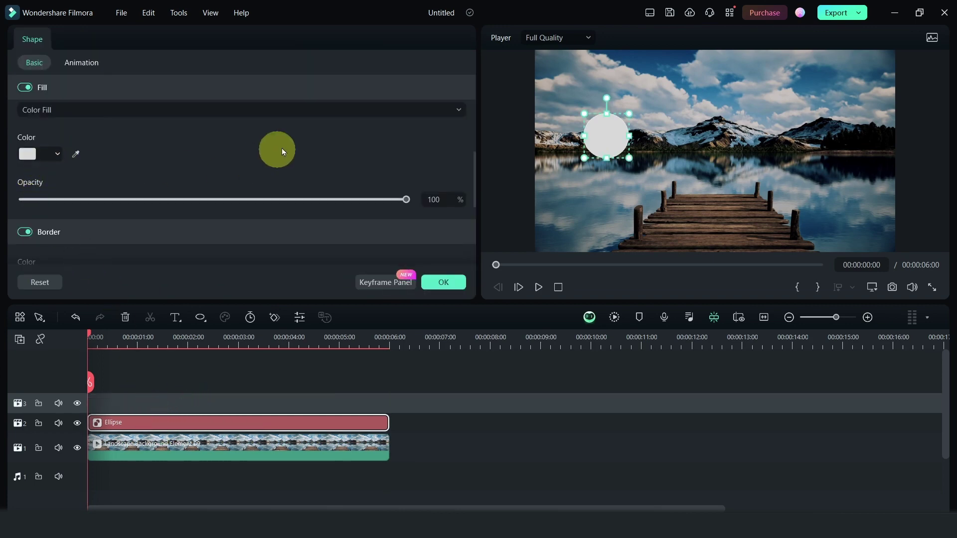
pyautogui.scroll(5, 282, 148)
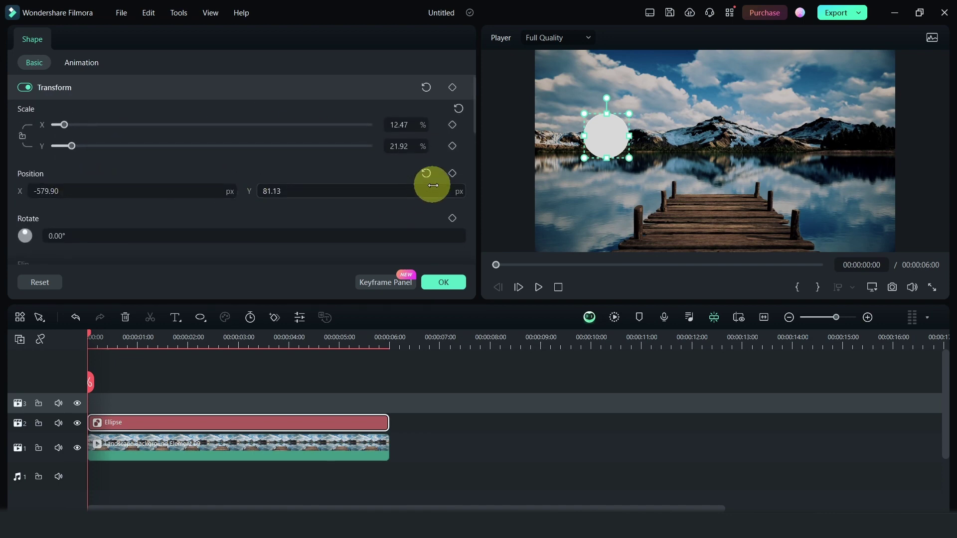
pyautogui.scroll(-3, 390, 182)
pyautogui.scroll(-5, 389, 181)
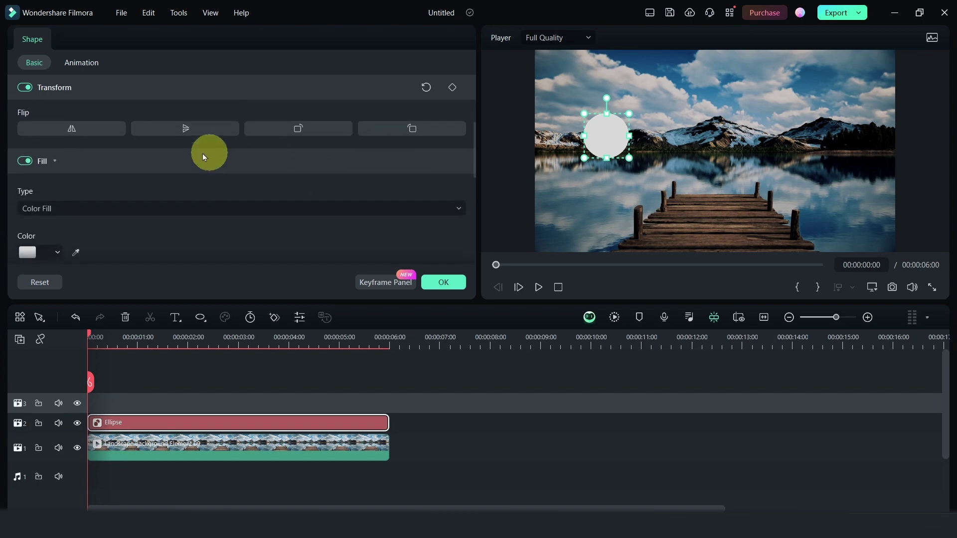
pyautogui.scroll(-2, 66, 204)
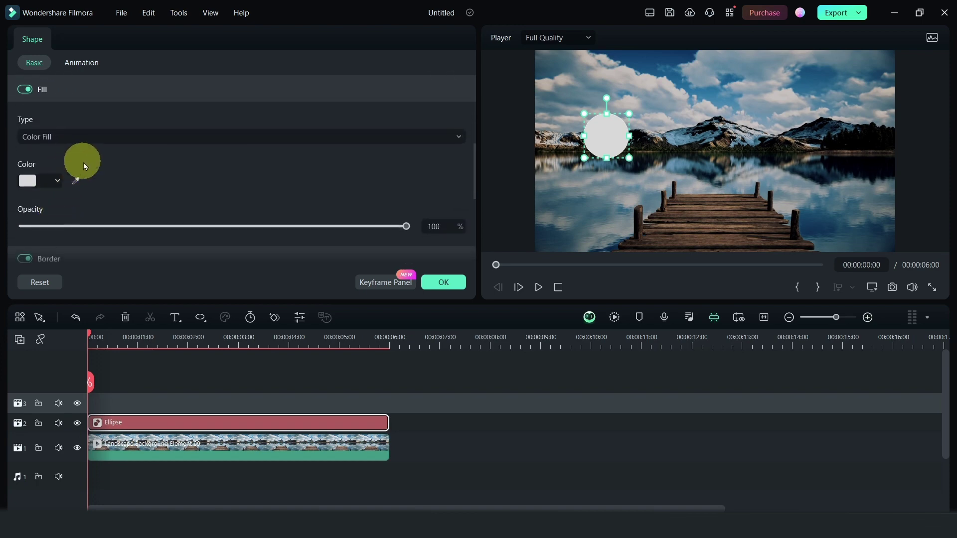
pyautogui.scroll(3, 144, 157)
pyautogui.scroll(-2, 85, 166)
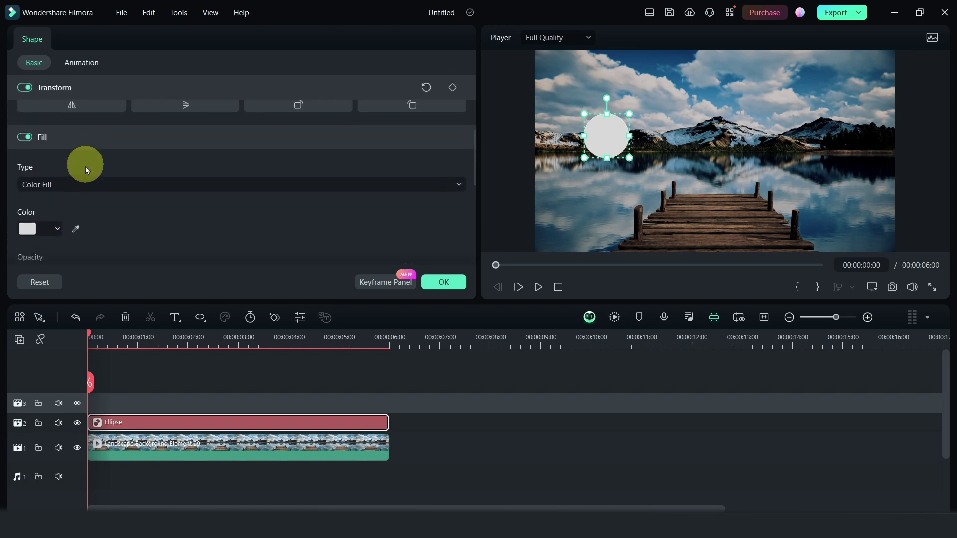
pyautogui.click(42, 202)
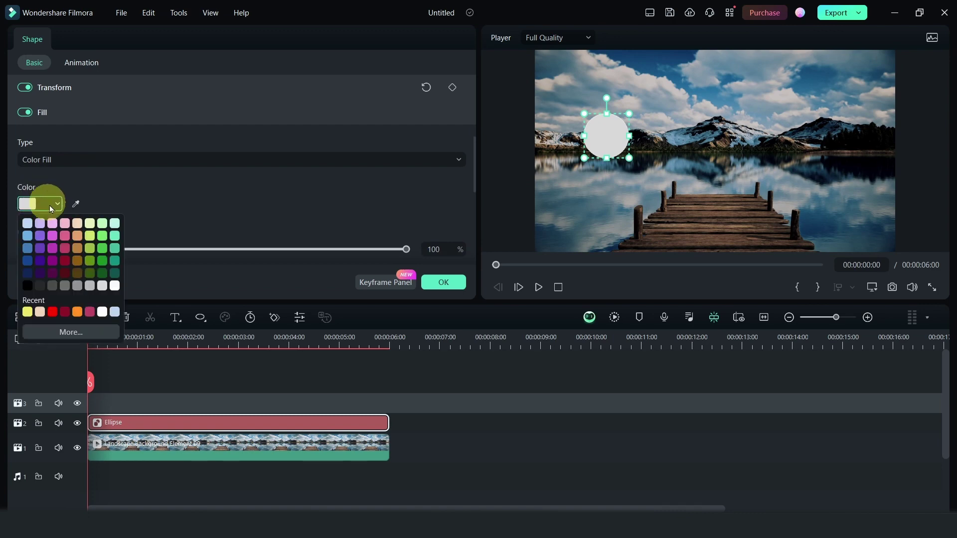
pyautogui.click(27, 311)
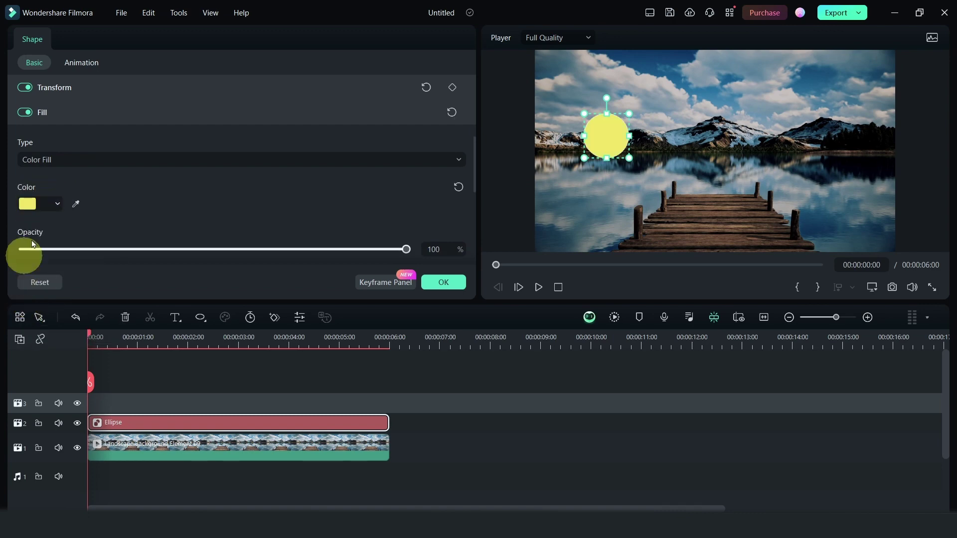
# Step: Pick yellow from Recent colours for the Border, with Blur 1 and Thickness 2
pyautogui.scroll(-4, 321, 186)
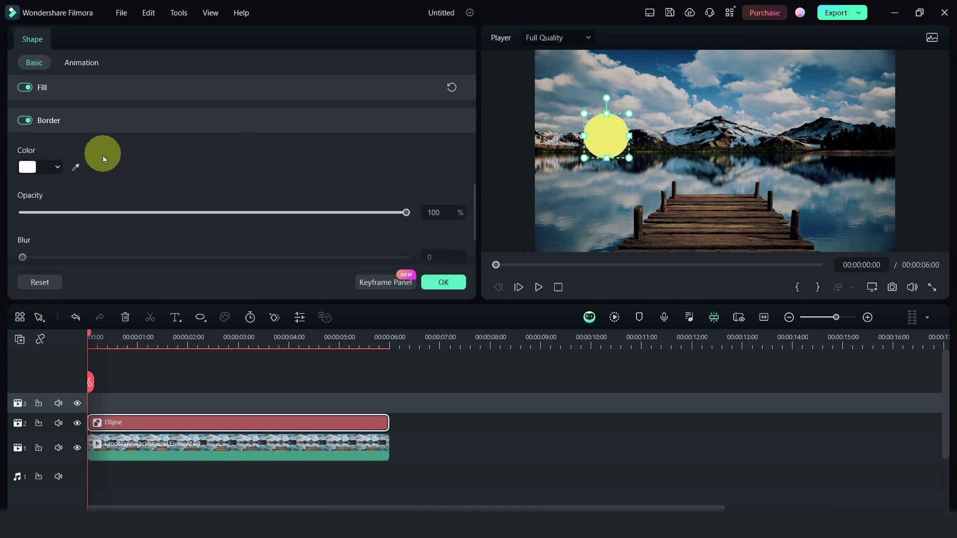
pyautogui.click(31, 168)
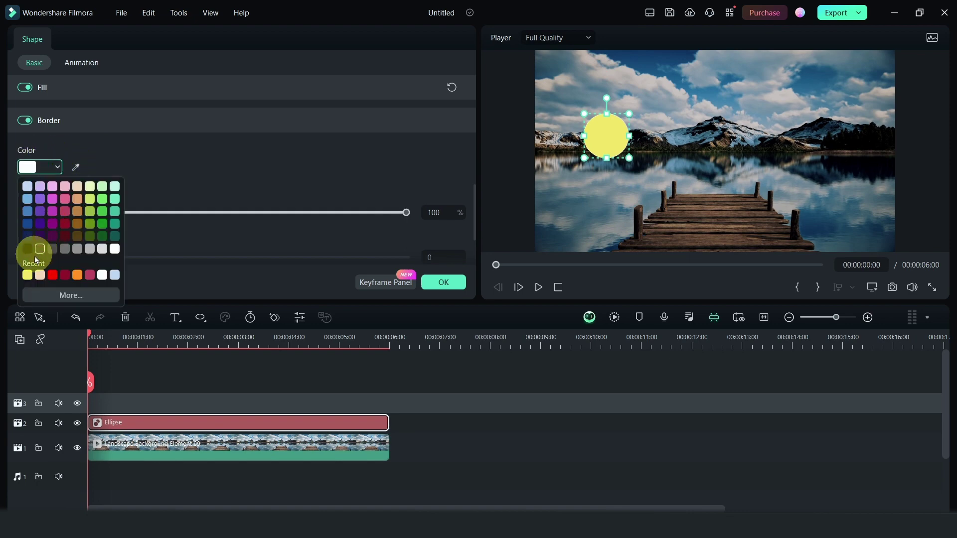
pyautogui.click(27, 275)
pyautogui.scroll(-2, 113, 150)
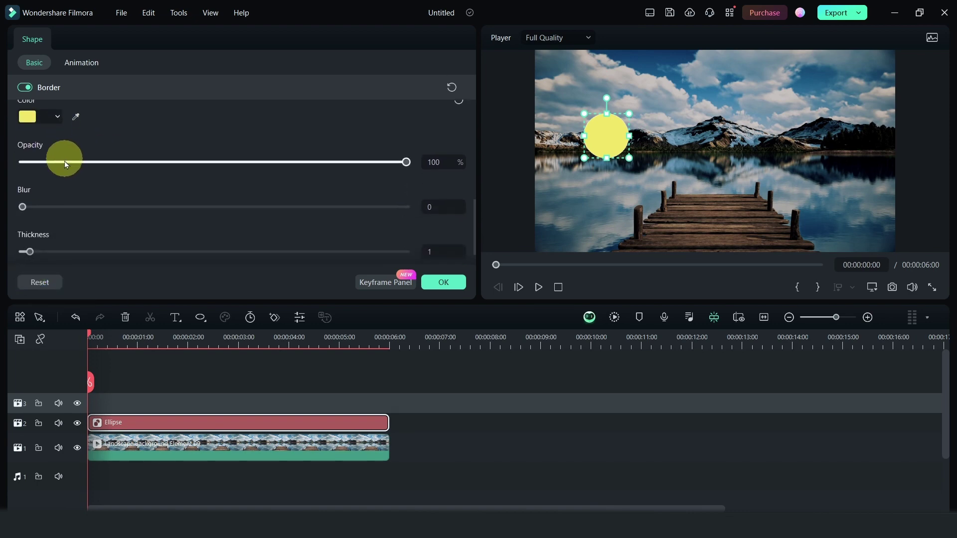
pyautogui.scroll(1, 49, 166)
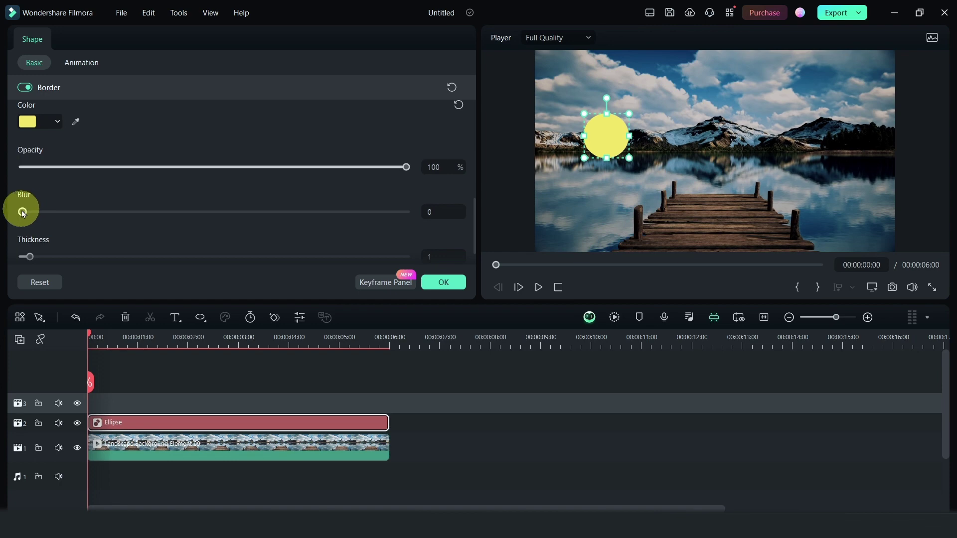
pyautogui.moveTo(23, 214); pyautogui.dragTo(42, 215)
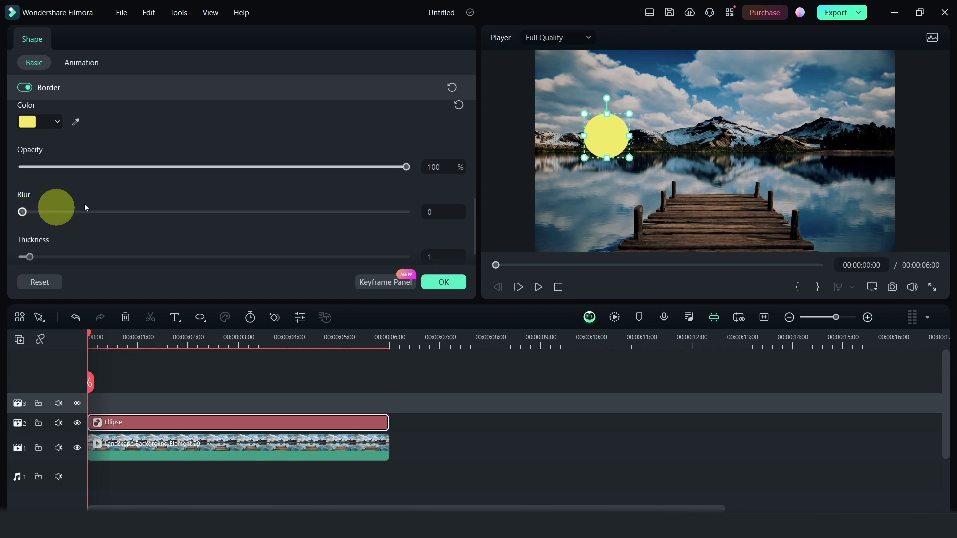
pyautogui.scroll(-2, 402, 163)
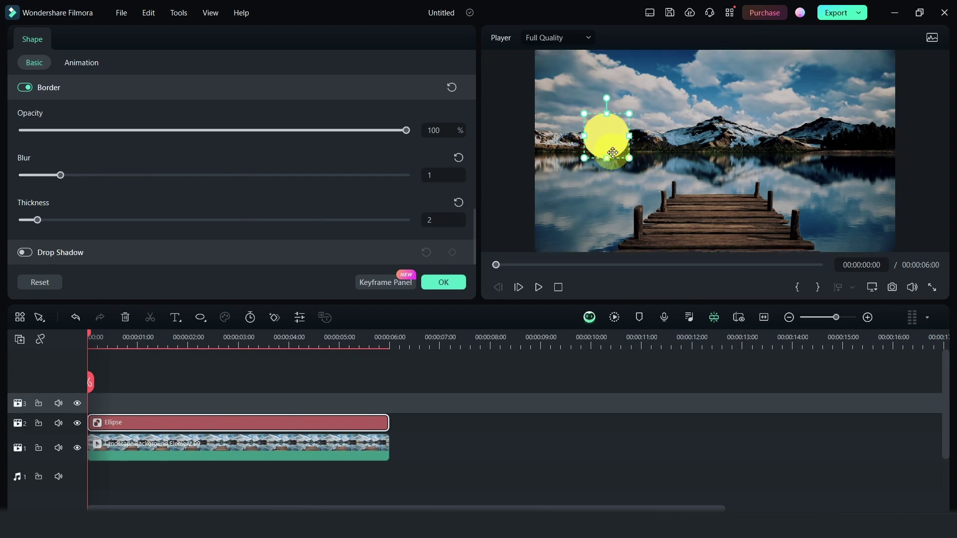
# Step: Close the shape settings, paste a landscape copy onto track 3 at 00:00, and open its settings
pyautogui.click(444, 283)
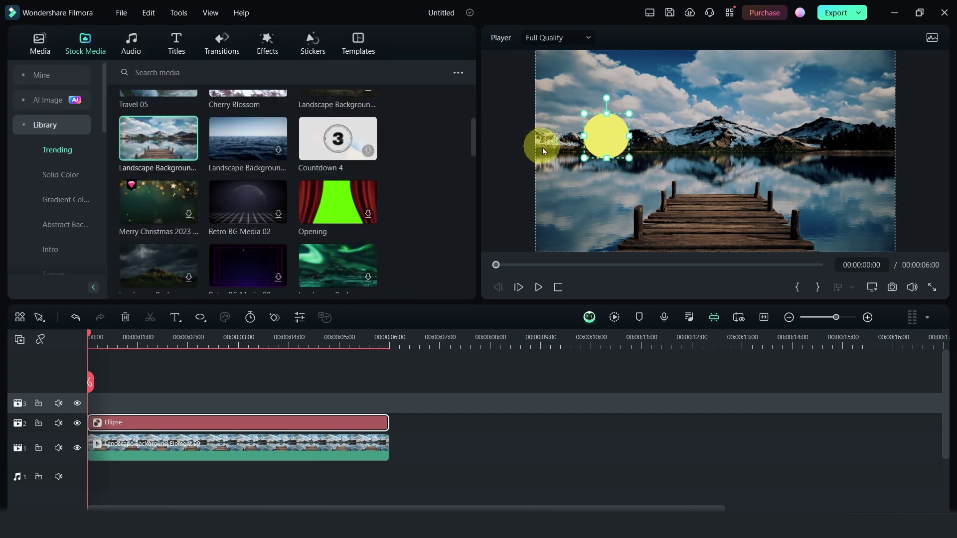
pyautogui.click(198, 455)
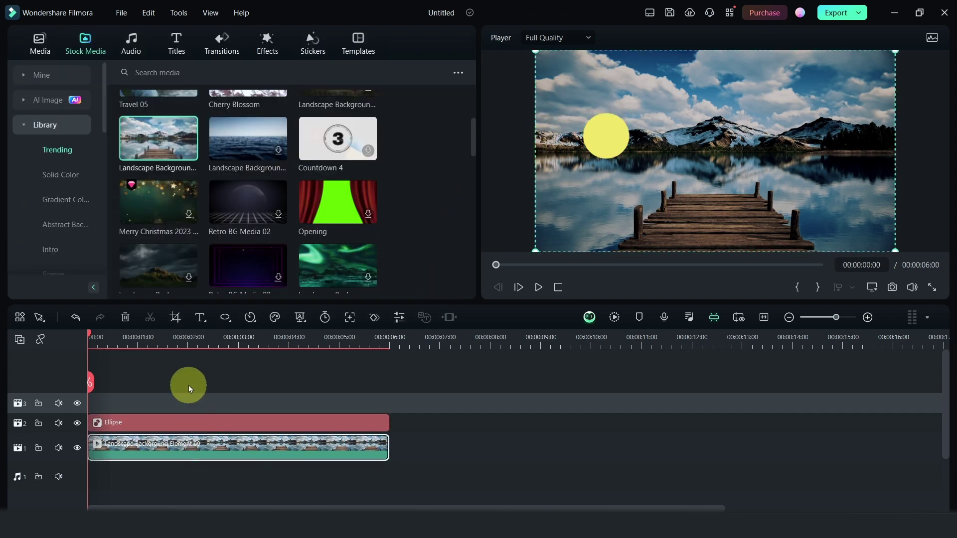
pyautogui.click(403, 338)
pyautogui.hotkey('ctrl', 'v')
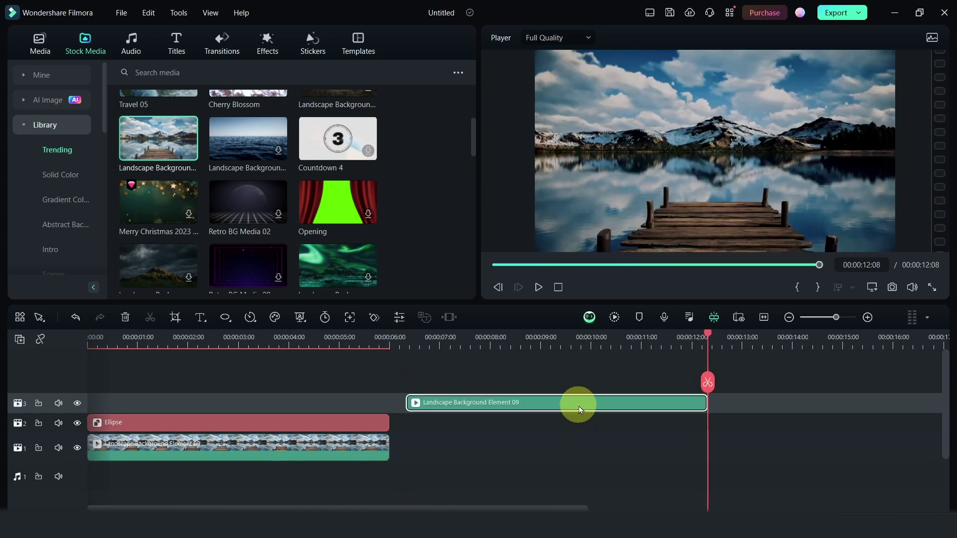
pyautogui.moveTo(577, 402); pyautogui.dragTo(248, 397)
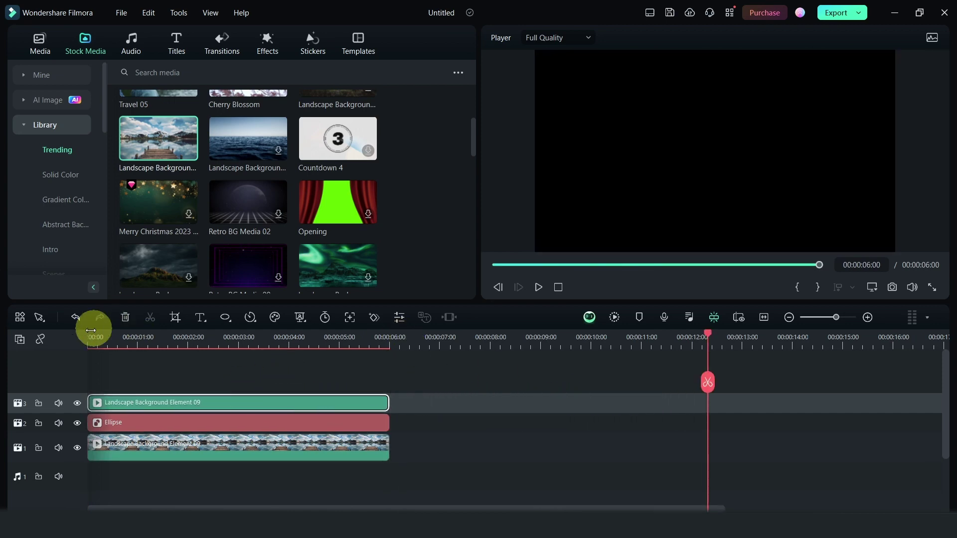
pyautogui.click(93, 335)
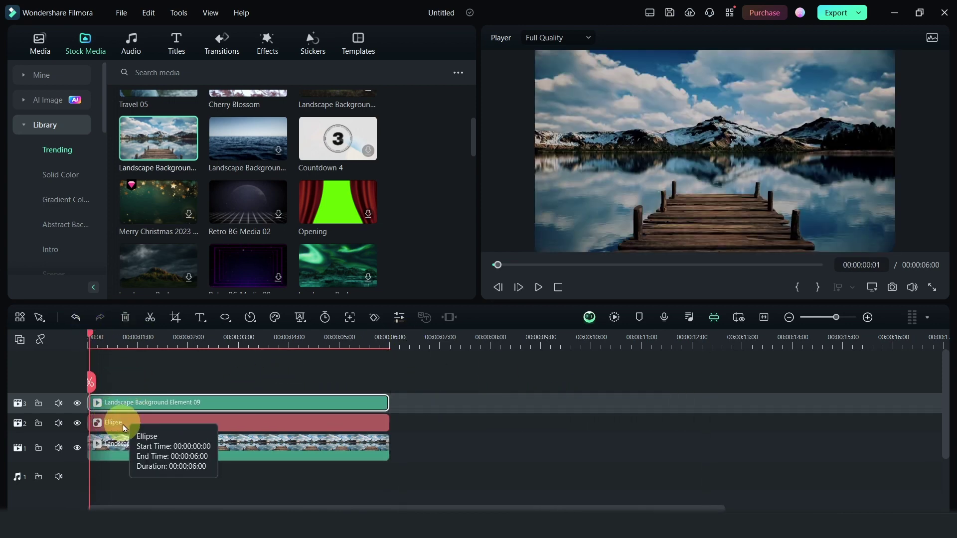
pyautogui.doubleClick(122, 406)
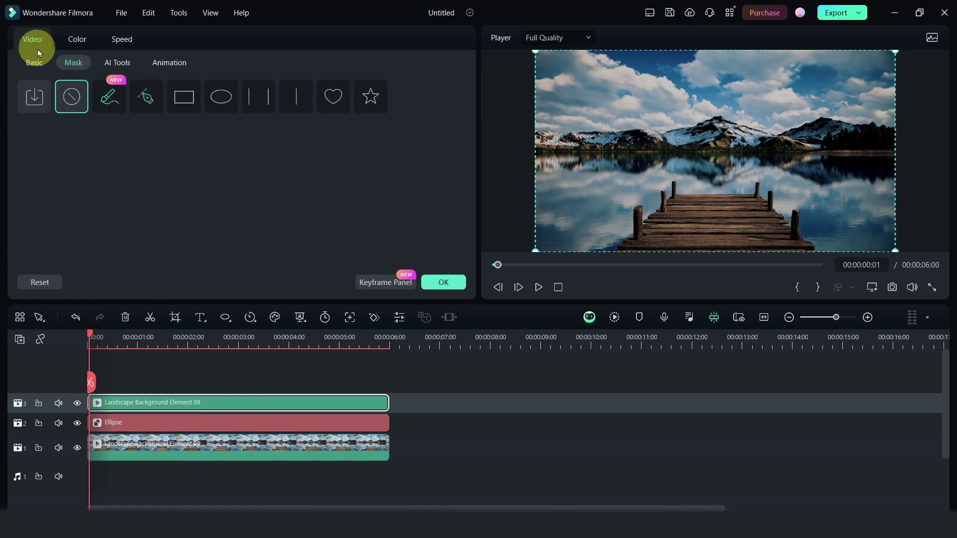
# Step: Choose Draw Mask for the top landscape copy, leaving Extend and Blur Strength at 0.00
pyautogui.click(150, 103)
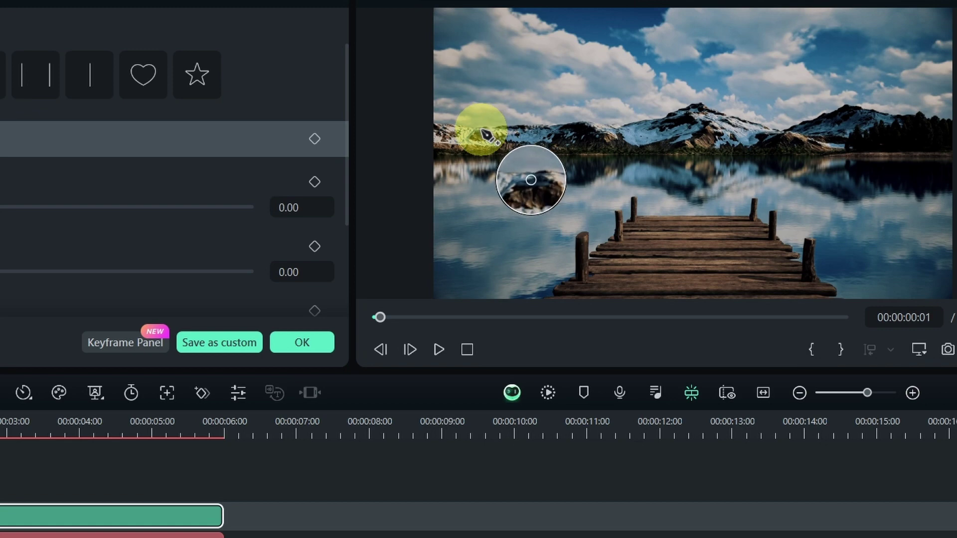
# Step: Place pen mask points along the mountain ridge, starting from its left end
pyautogui.click(482, 128)
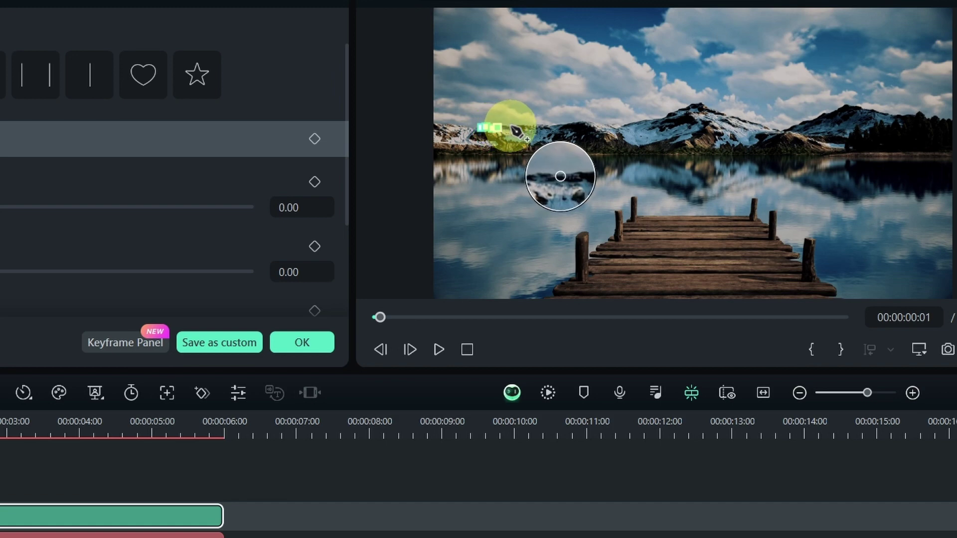
pyautogui.click(509, 128)
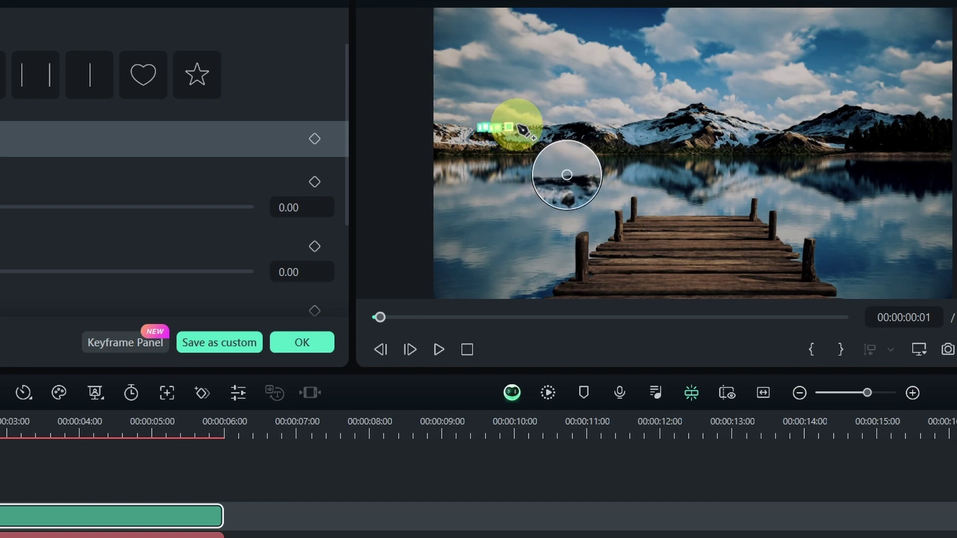
pyautogui.click(517, 124)
pyautogui.click(527, 124)
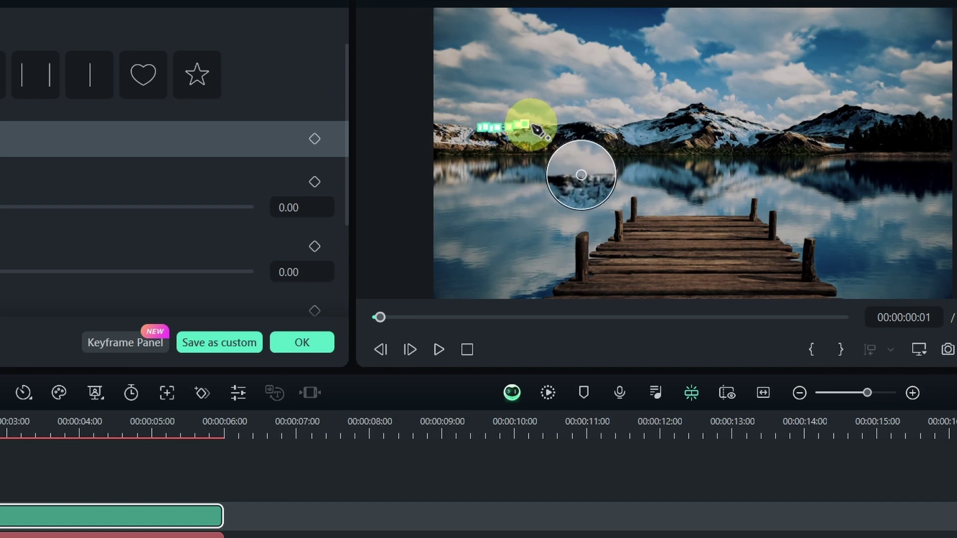
pyautogui.click(534, 125)
pyautogui.click(541, 125)
pyautogui.click(549, 125)
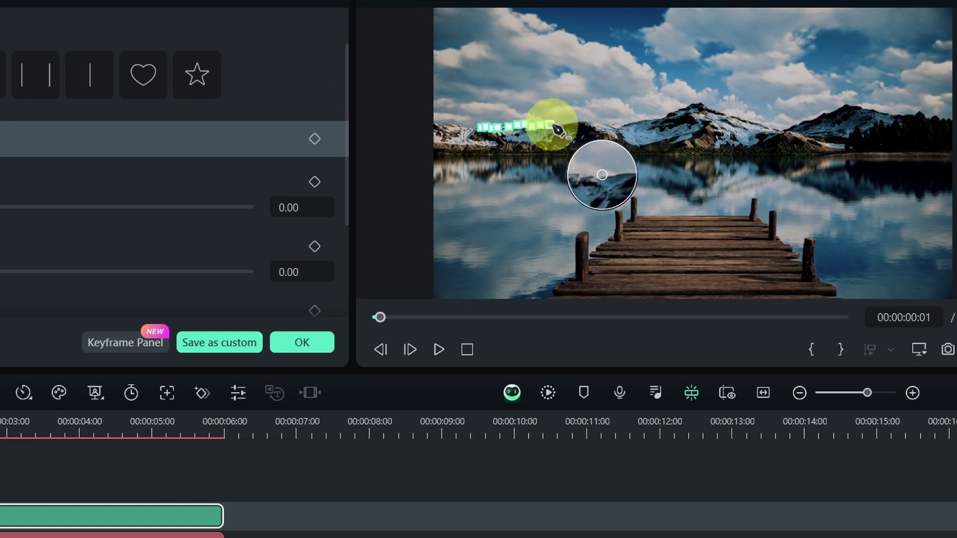
pyautogui.click(557, 126)
# Step: Continue the mask down and around the lake, close it, and adjust a point to fit the ridge
pyautogui.click(569, 152)
pyautogui.click(571, 188)
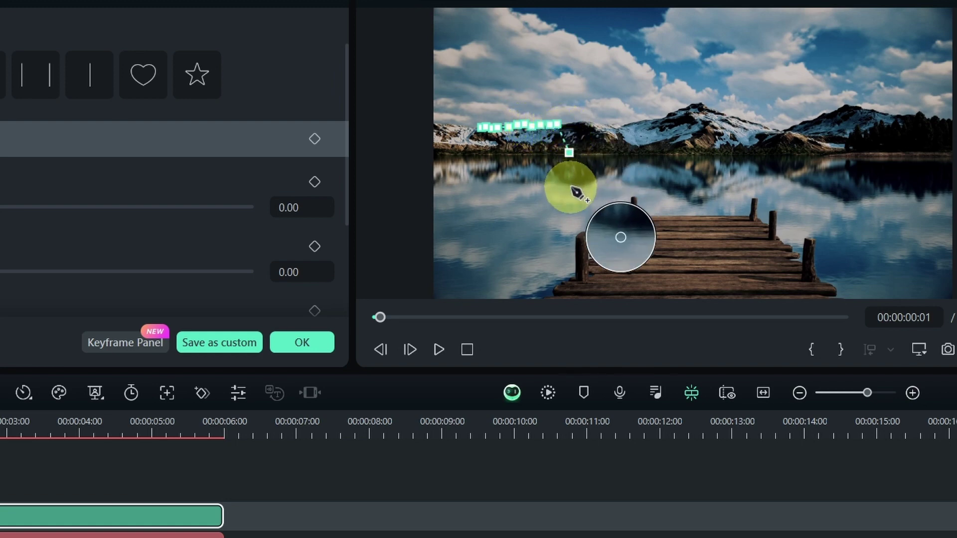
pyautogui.click(555, 215)
pyautogui.click(492, 227)
pyautogui.click(443, 203)
pyautogui.click(438, 171)
pyautogui.click(446, 144)
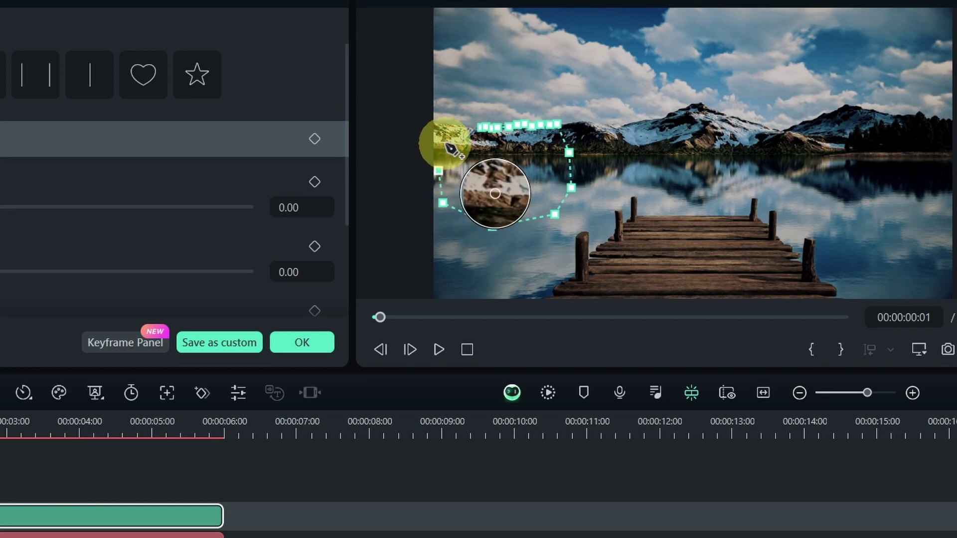
pyautogui.click(479, 130)
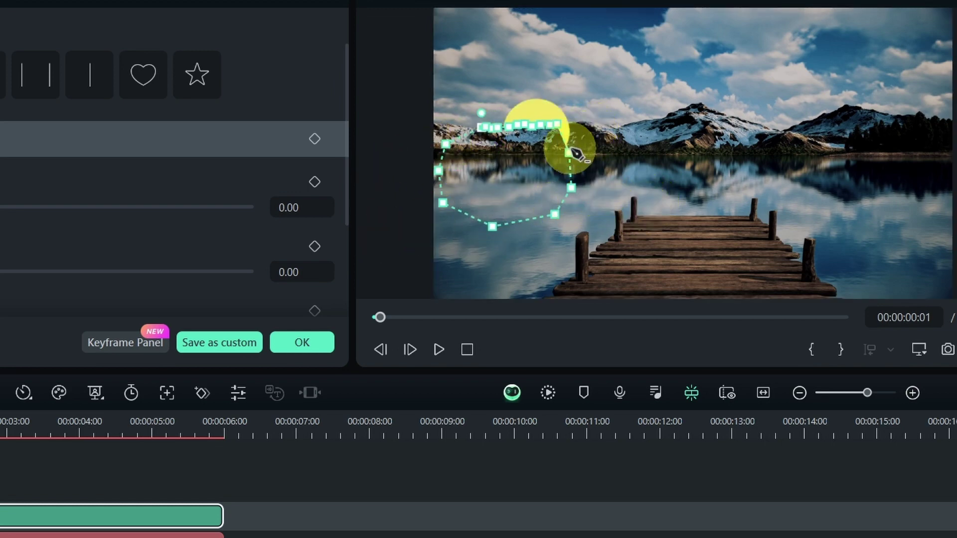
pyautogui.moveTo(569, 153); pyautogui.dragTo(576, 122)
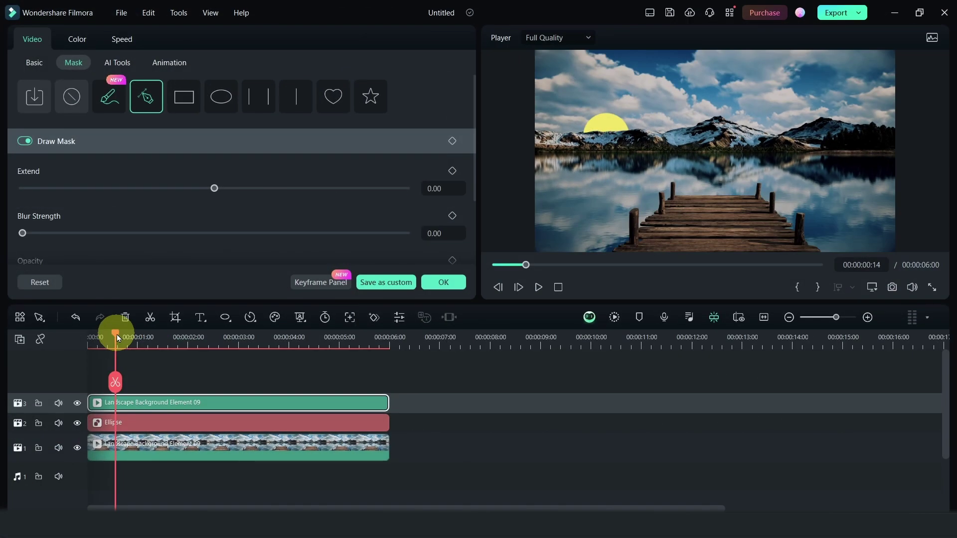
pyautogui.moveTo(116, 332); pyautogui.dragTo(87, 340)
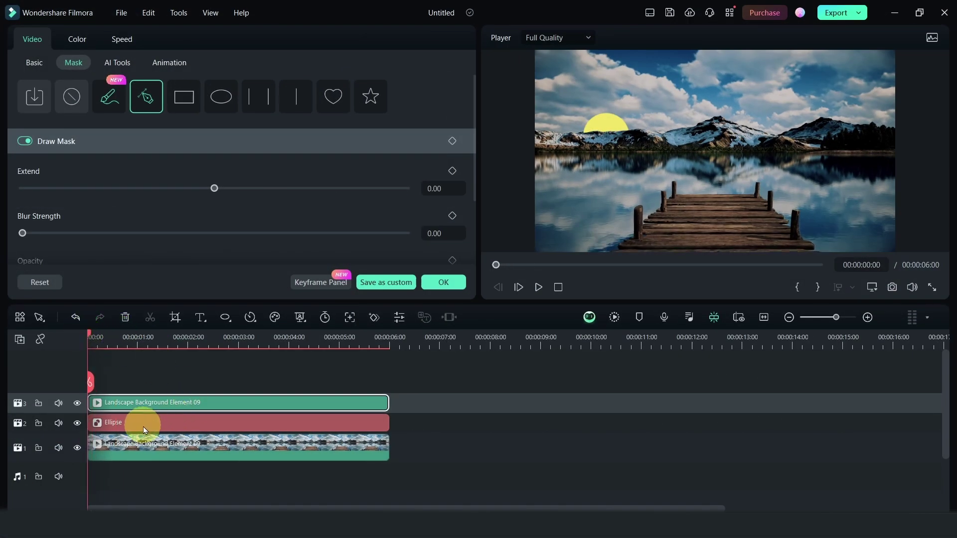
# Step: Add a starting Position keyframe to the Ellipse at X -579.90, Y 81.13, then reselect the top landscape clip
pyautogui.click(143, 427)
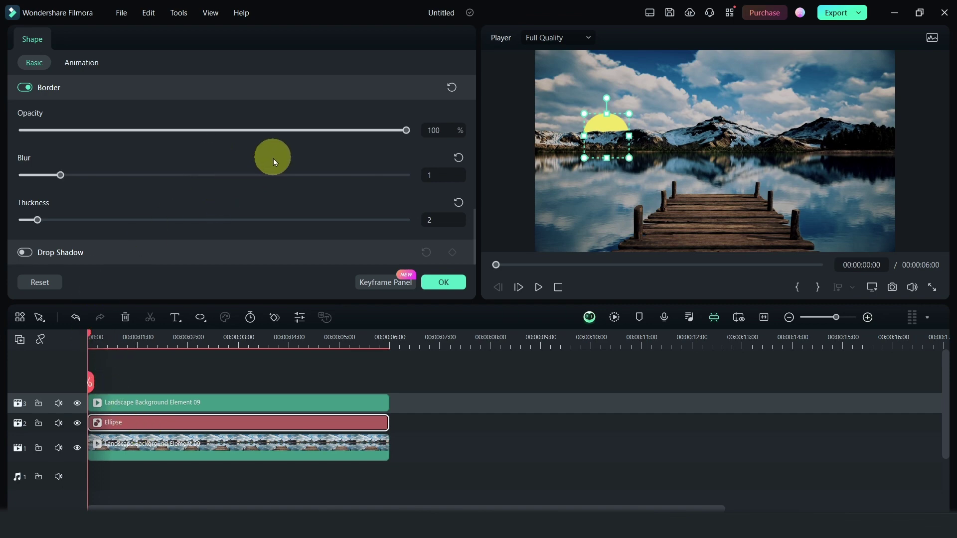
pyautogui.scroll(8, 268, 162)
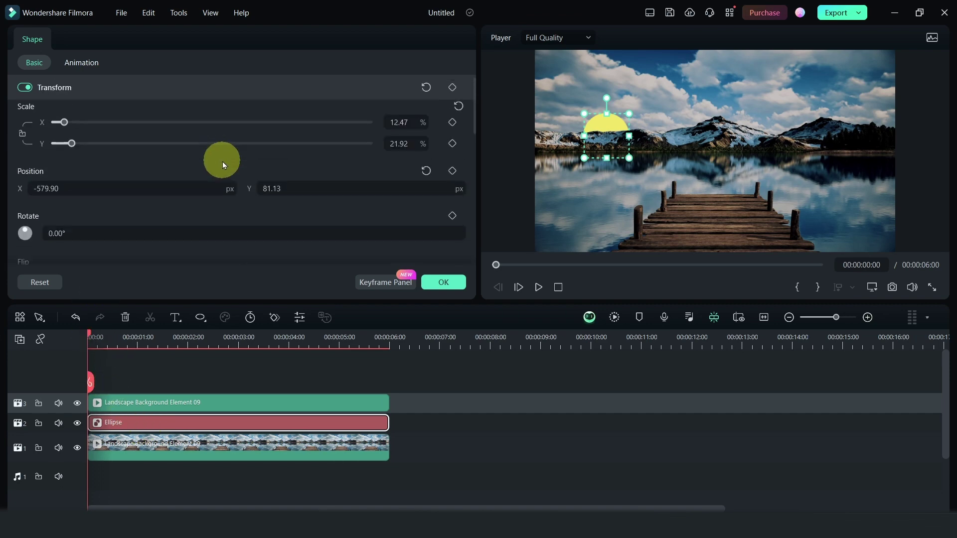
pyautogui.click(452, 172)
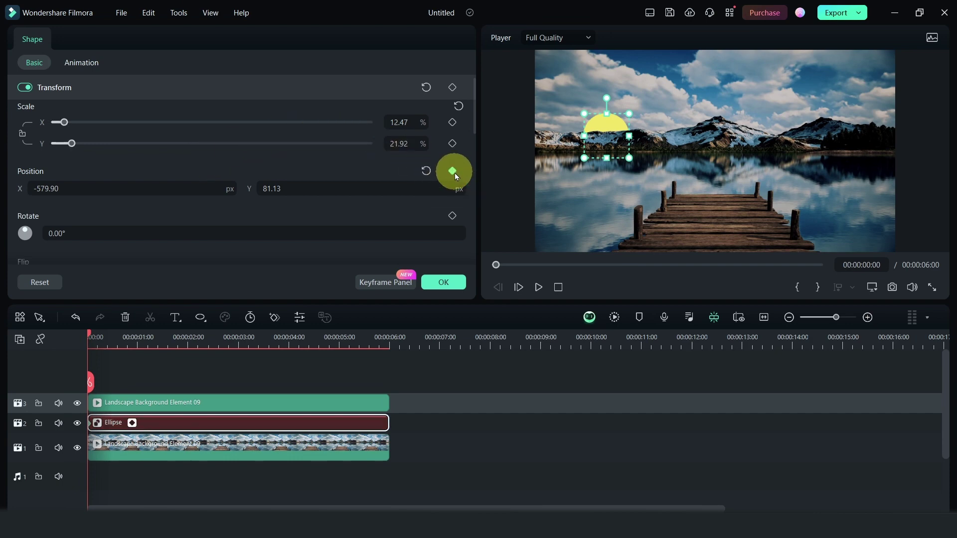
pyautogui.click(560, 135)
pyautogui.click(603, 133)
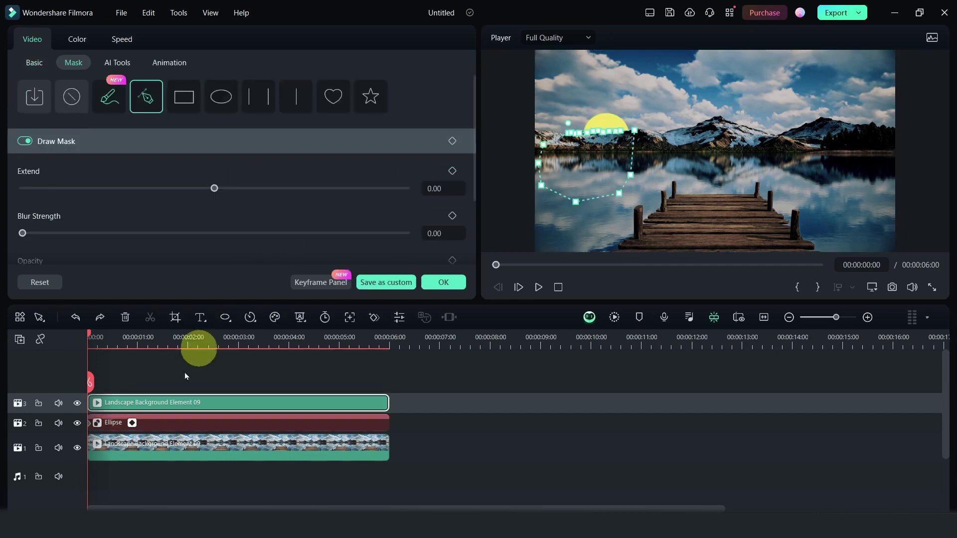
# Step: Lock track 3, sink the sun behind the ridge, raise it at 5:10, and move the end keyframe to 6 s
pyautogui.click(39, 403)
pyautogui.moveTo(608, 118); pyautogui.dragTo(603, 140)
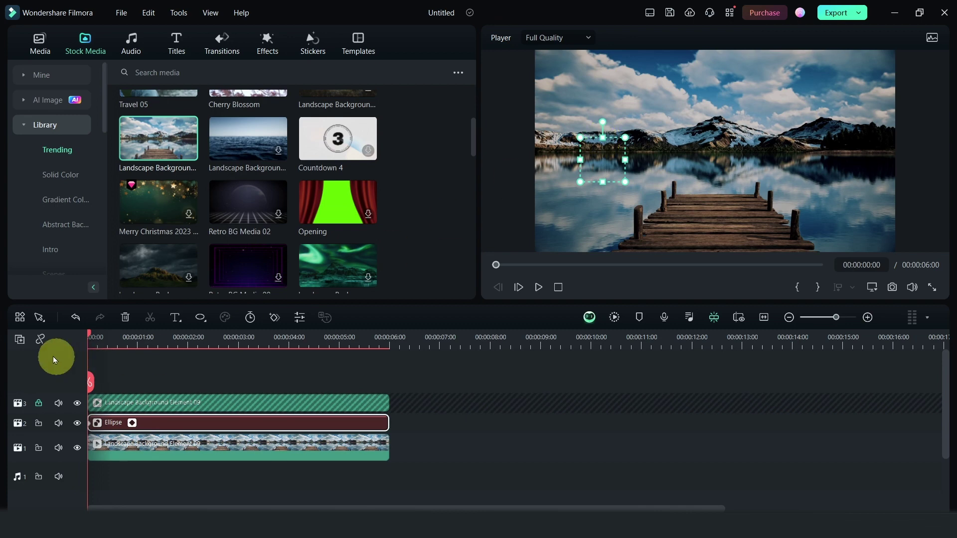
pyautogui.moveTo(88, 332); pyautogui.dragTo(357, 348)
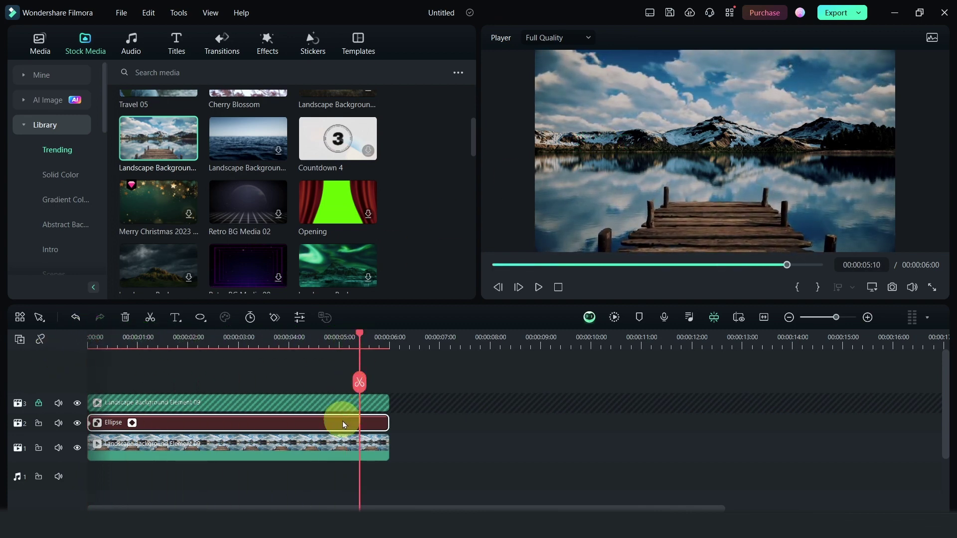
pyautogui.doubleClick(310, 419)
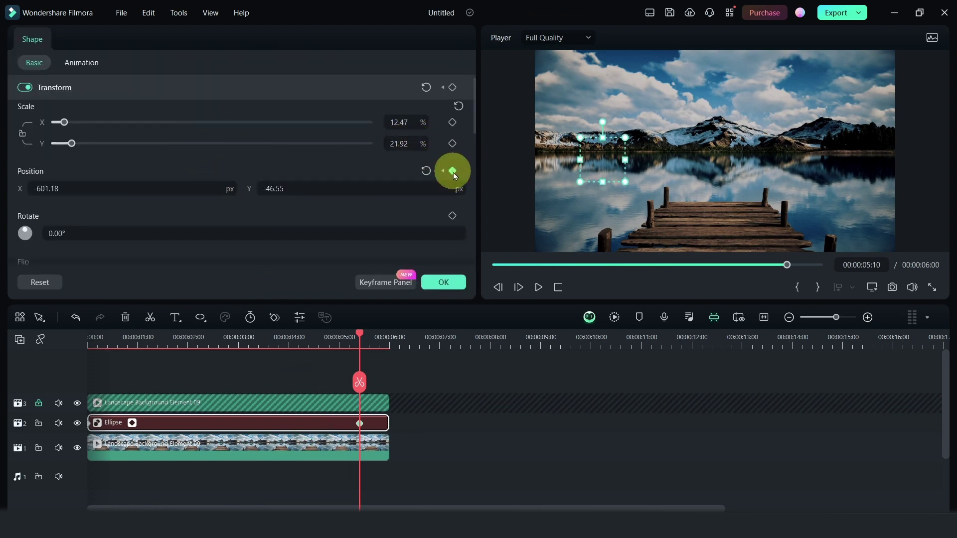
pyautogui.moveTo(602, 162); pyautogui.dragTo(604, 119)
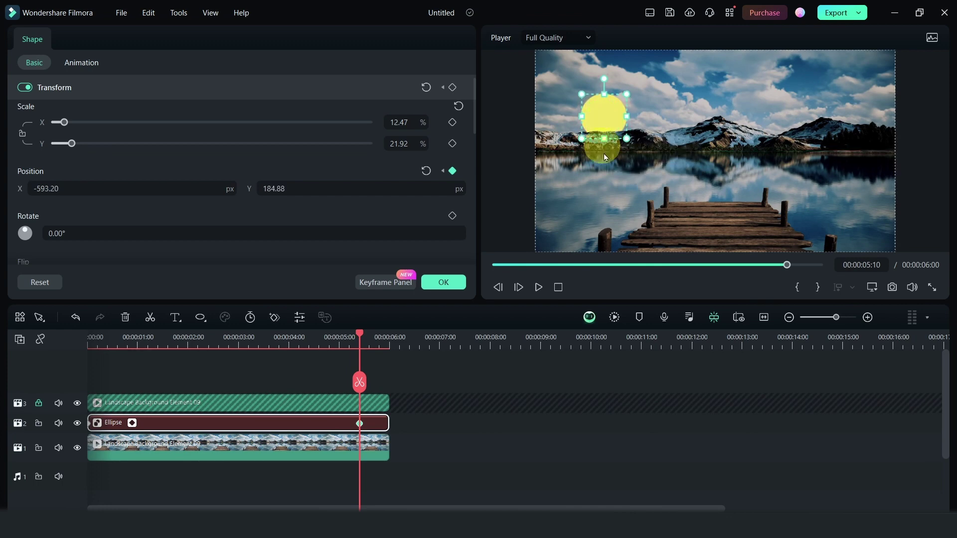
pyautogui.click(105, 340)
pyautogui.moveTo(101, 340); pyautogui.dragTo(94, 337)
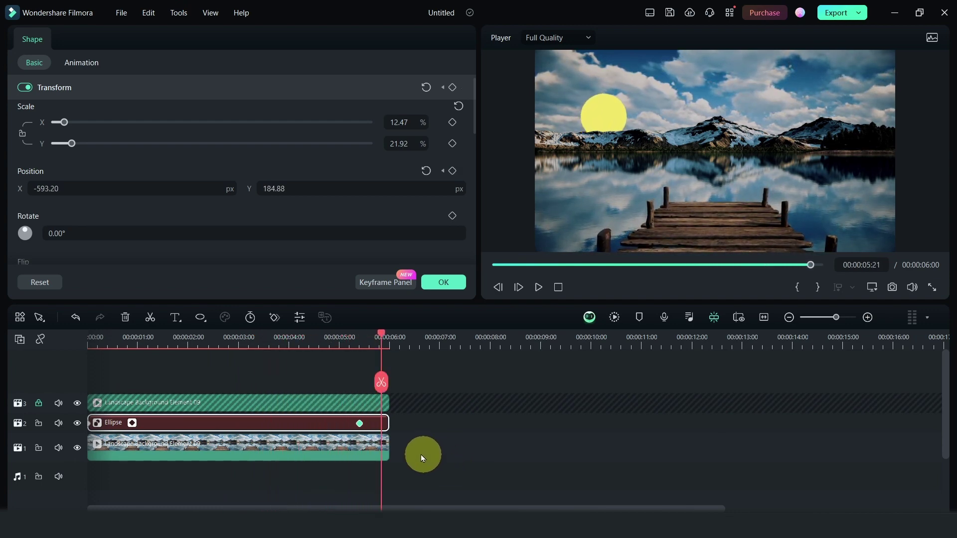
pyautogui.moveTo(360, 423); pyautogui.dragTo(388, 424)
pyautogui.press('space')
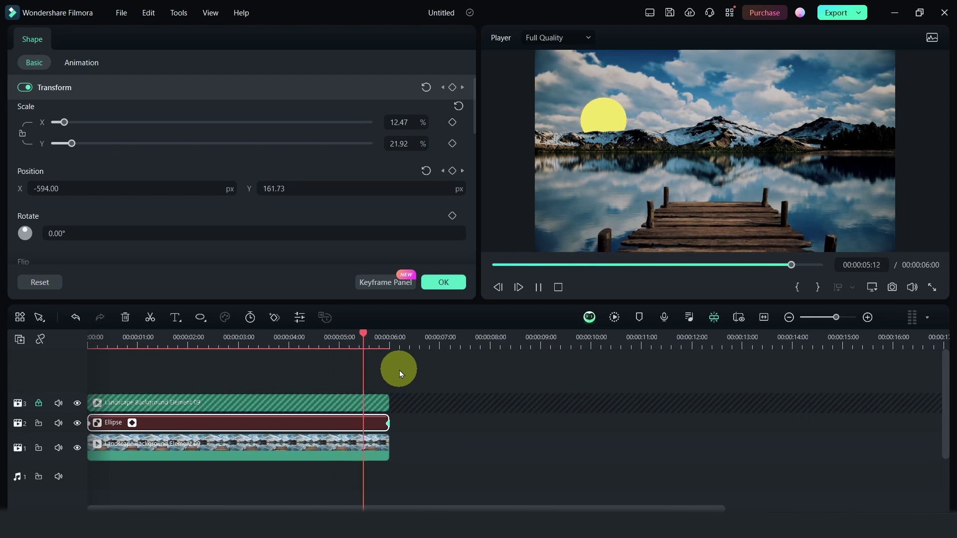
# Step: Draw a white Arrow in the upper right of the frame and shift its clip earlier on track 4
pyautogui.click(202, 322)
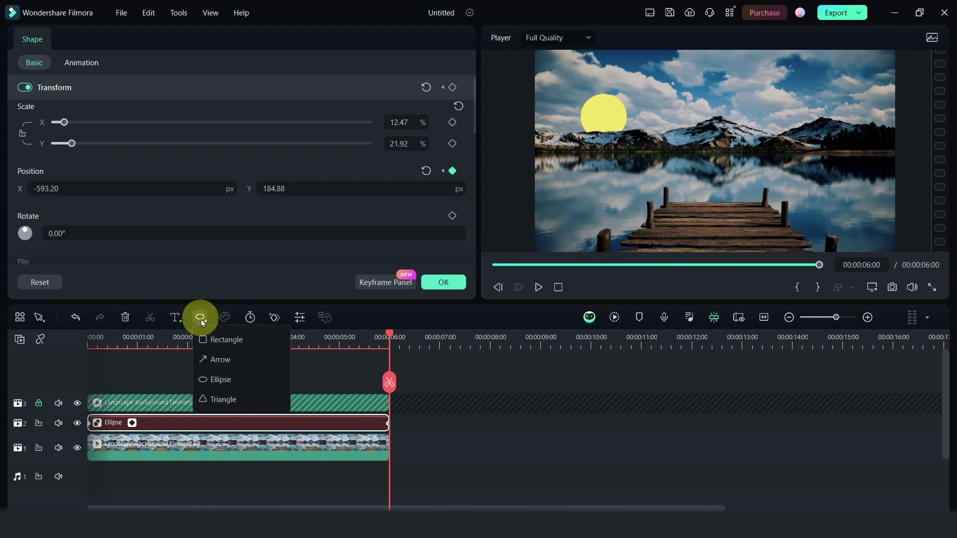
pyautogui.click(225, 361)
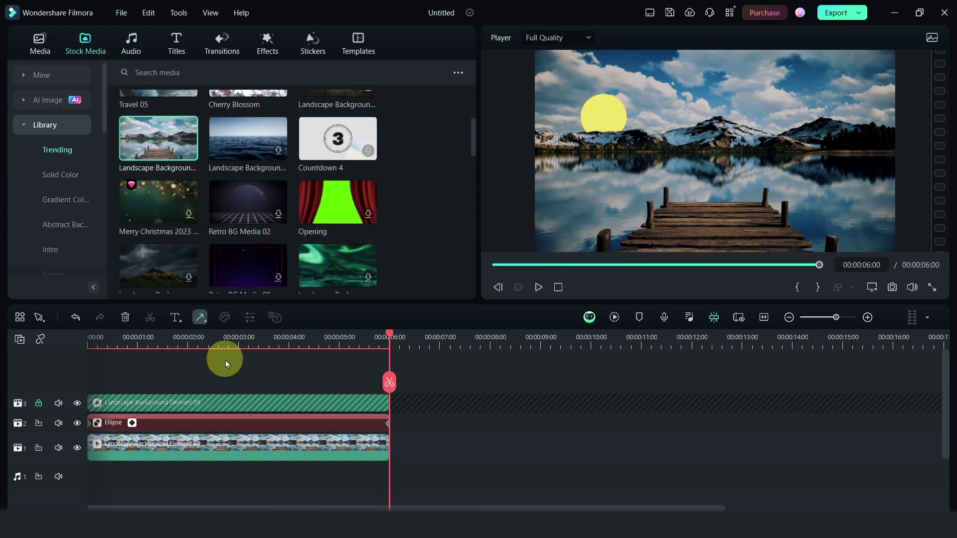
pyautogui.moveTo(854, 103); pyautogui.dragTo(769, 151)
pyautogui.moveTo(554, 404); pyautogui.dragTo(386, 414)
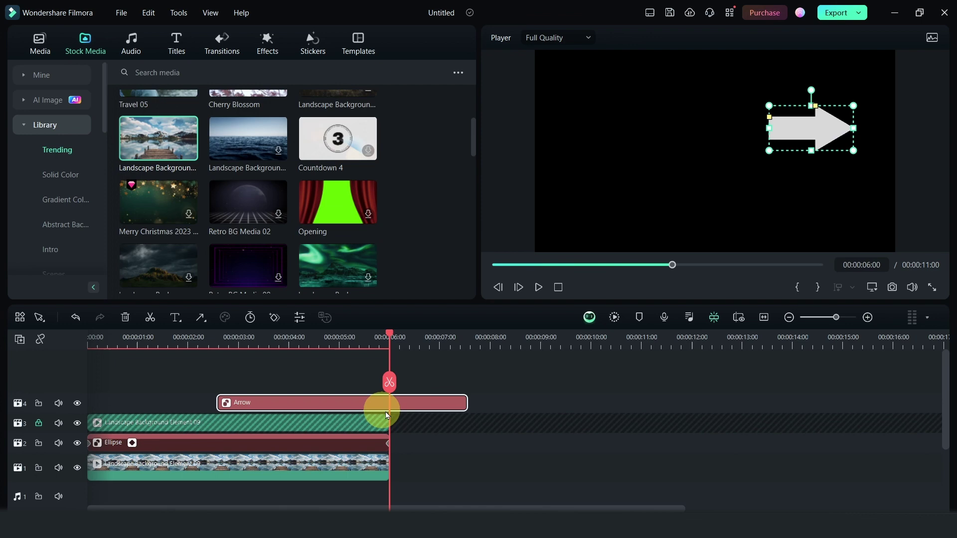
pyautogui.click(321, 332)
# Step: Rotate the arrow about 122° toward the pier and shrink it to roughly 19.74% by 11.52%
pyautogui.click(837, 129)
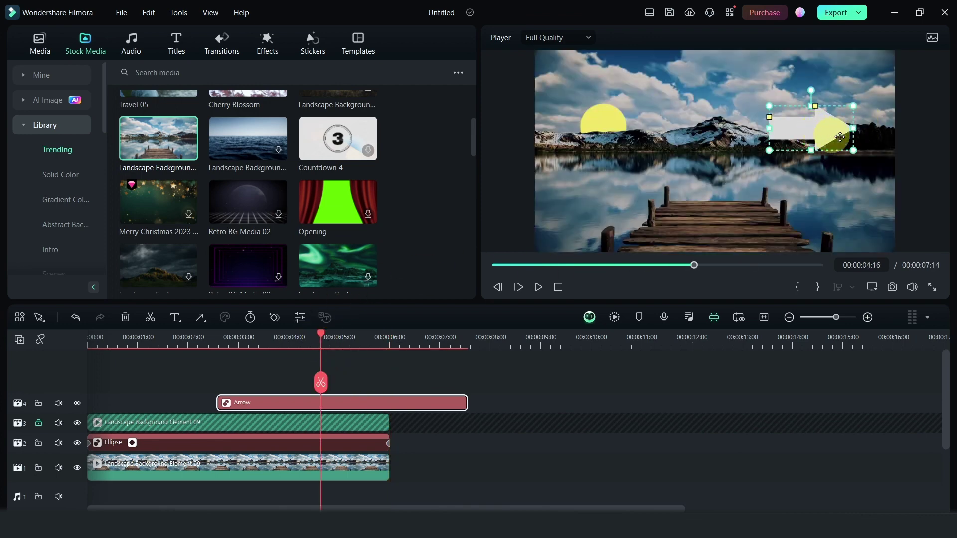
pyautogui.moveTo(810, 88); pyautogui.dragTo(847, 152)
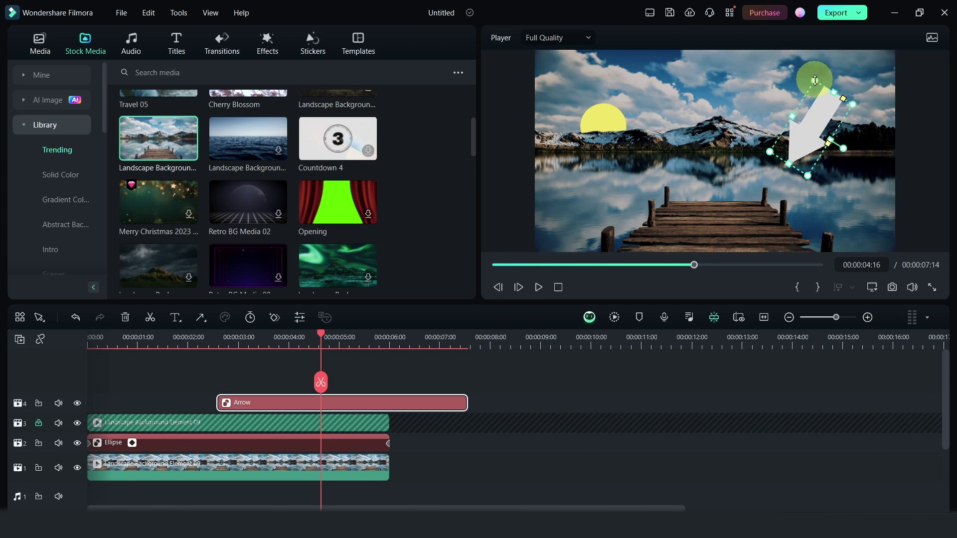
pyautogui.moveTo(815, 79); pyautogui.dragTo(791, 155)
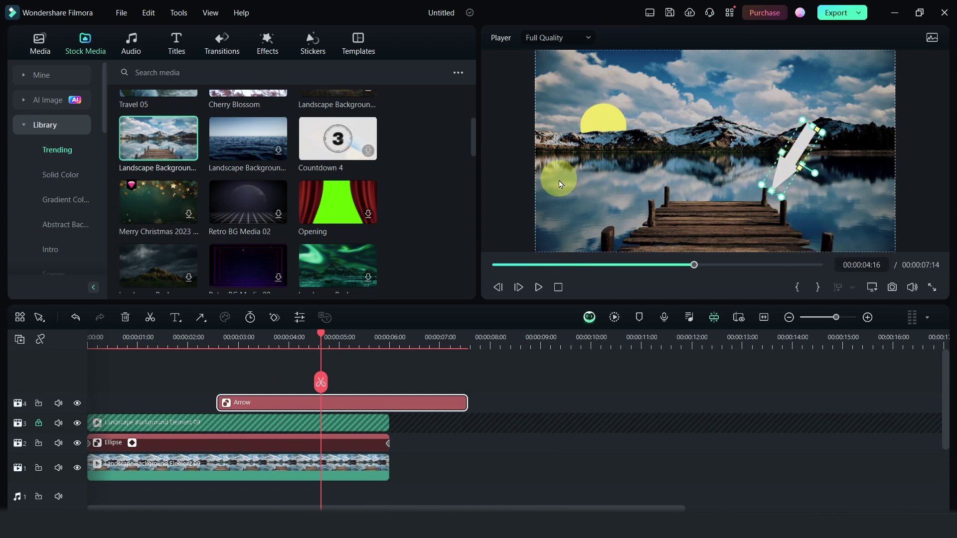